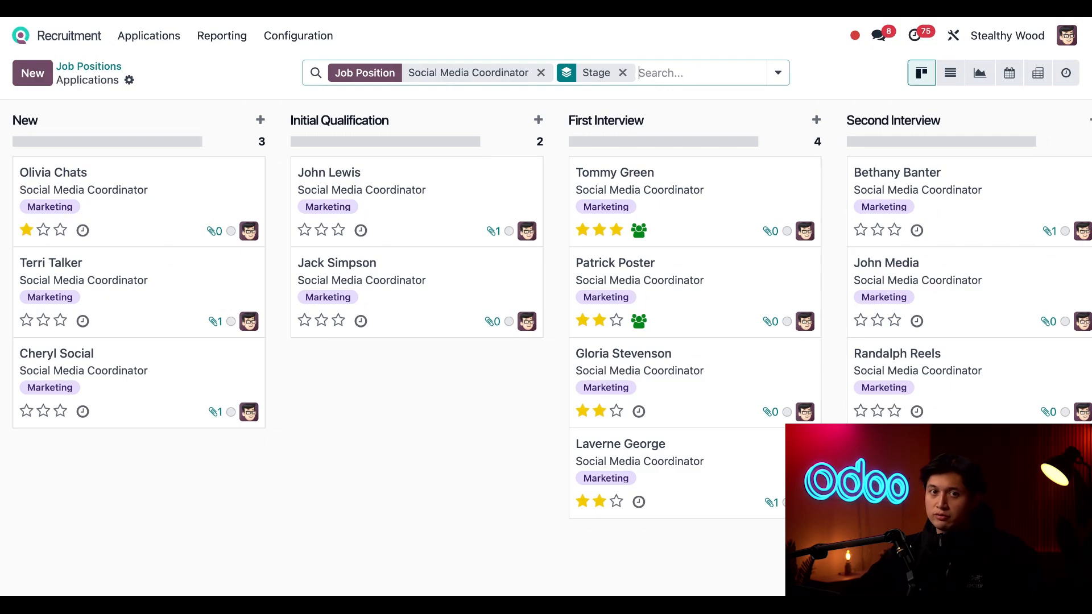
- Assign the "Recruitment: Schedule interview" email template to the Second Interview stage
{"action": "scroll", "coordinate": [788, 414], "scroll_direction": "right", "scroll_amount": 3}
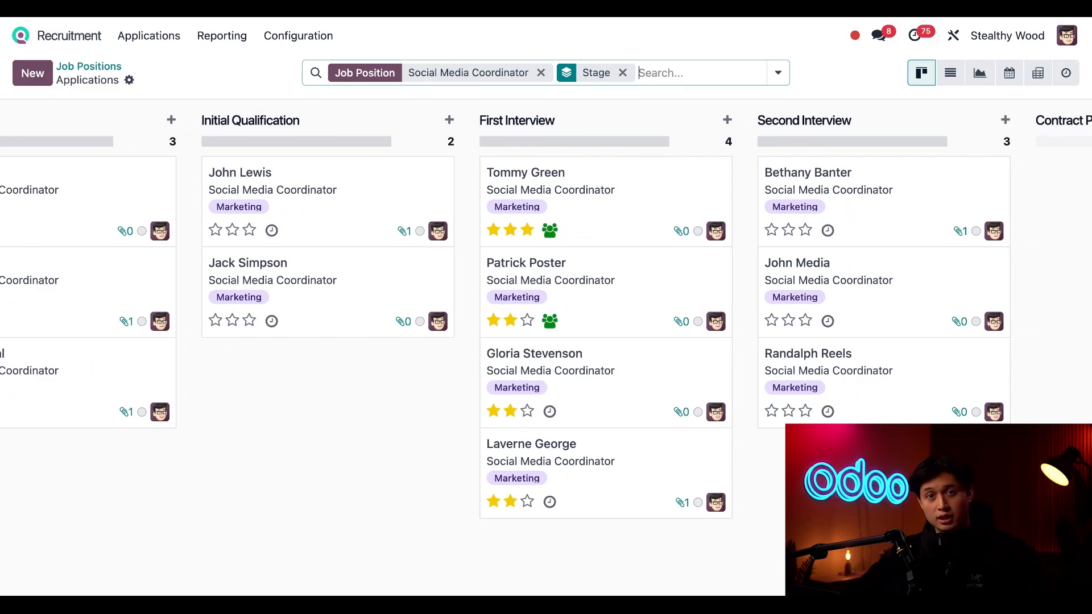
{"action": "scroll", "coordinate": [863, 210], "scroll_direction": "right", "scroll_amount": 5}
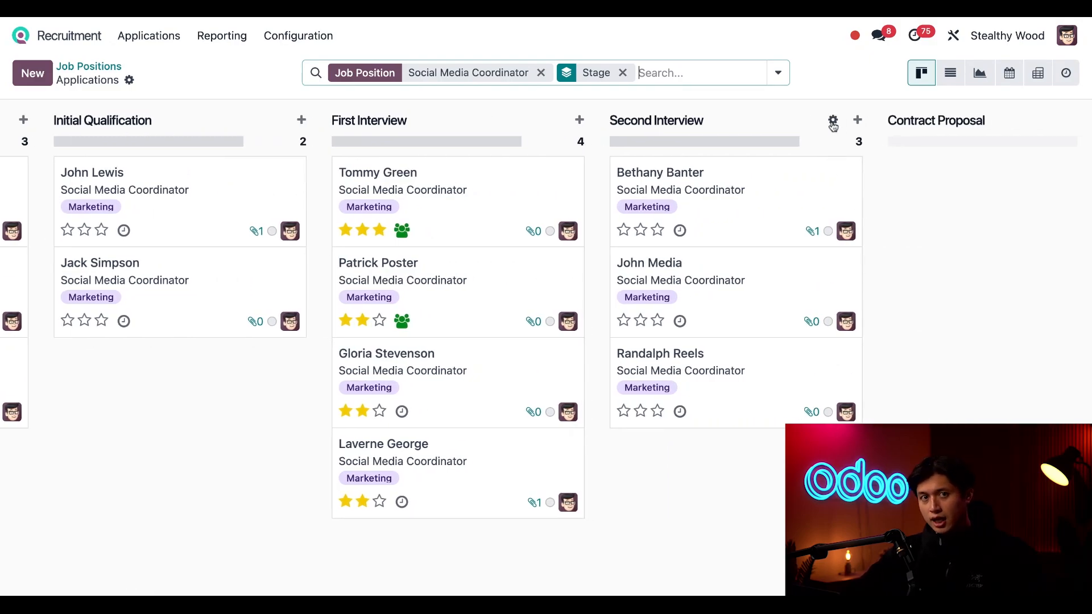
{"action": "left_click", "coordinate": [833, 121]}
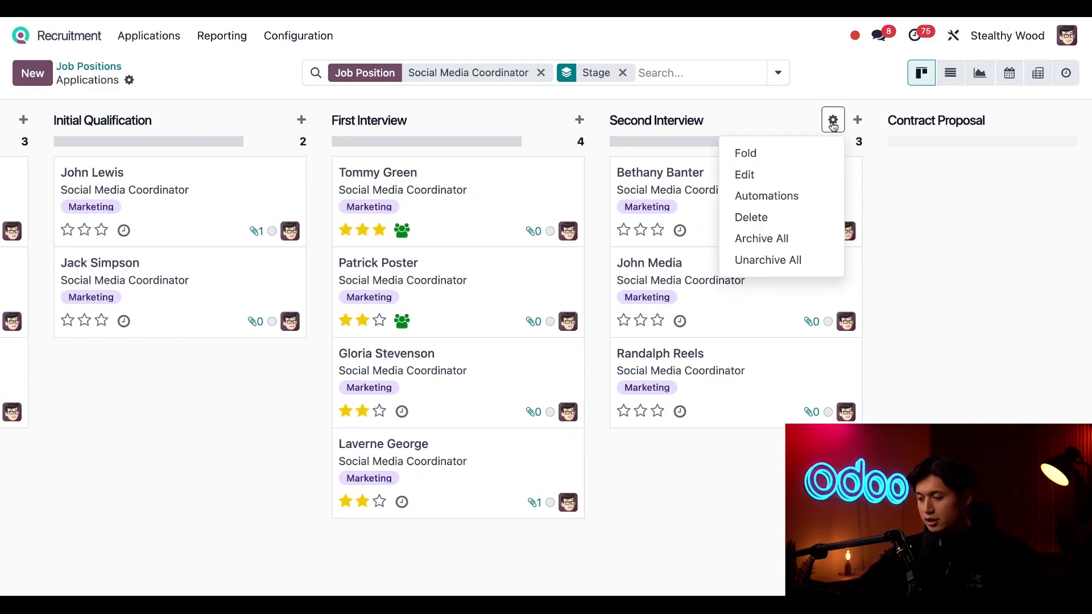
{"action": "left_click", "coordinate": [783, 178]}
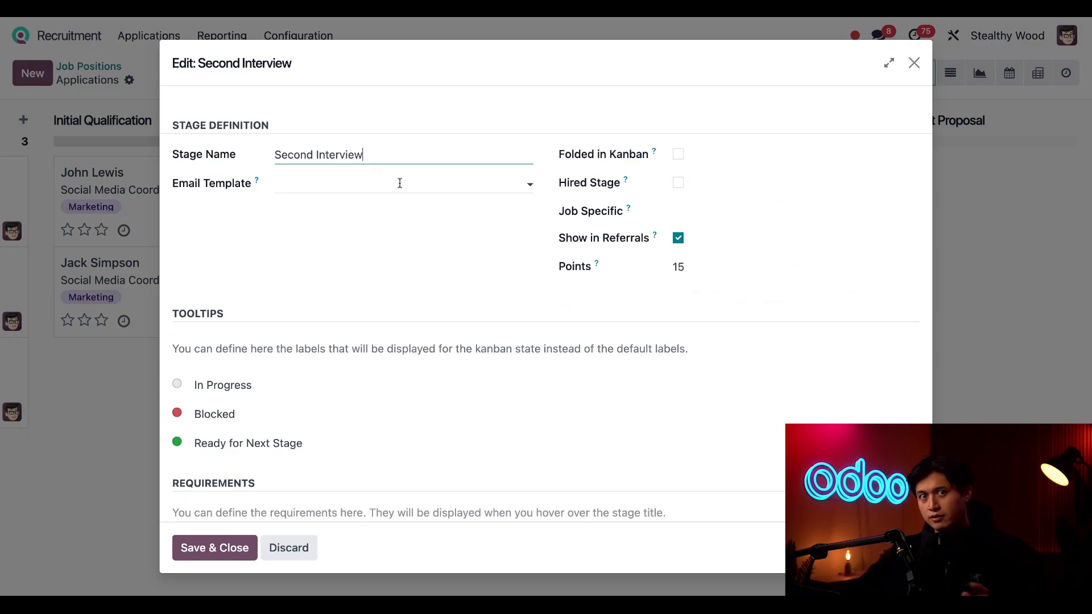
{"action": "left_click", "coordinate": [400, 183]}
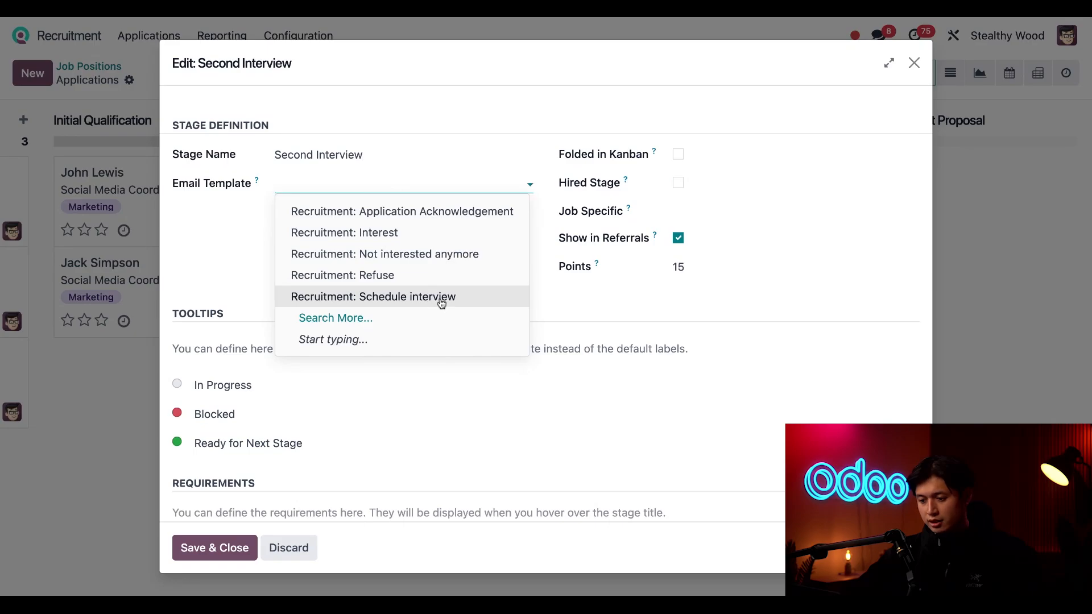
{"action": "left_click", "coordinate": [466, 299]}
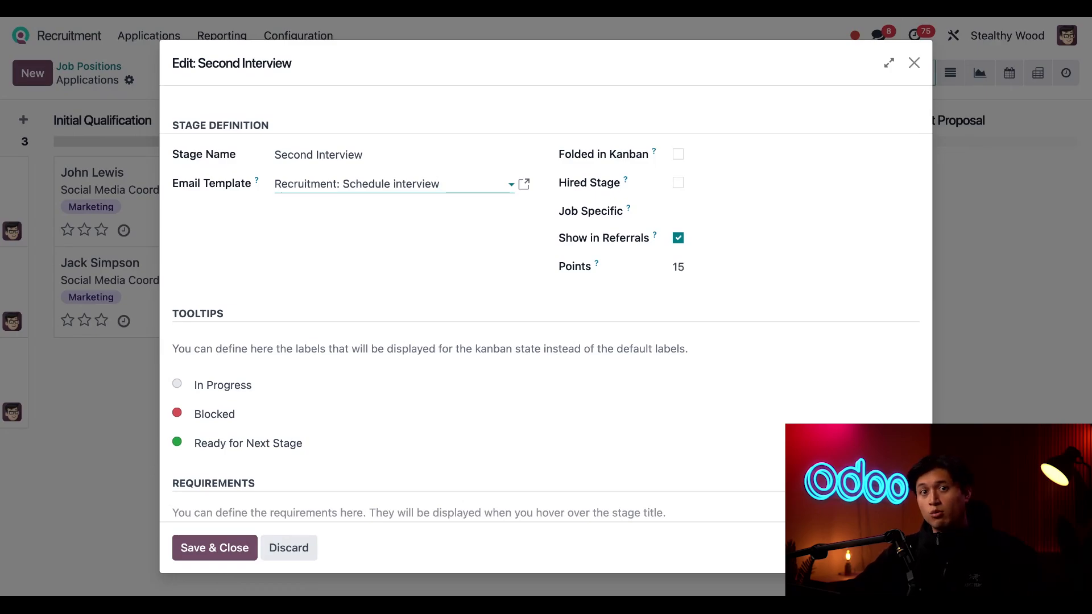
- Preview the assigned interview email template, and save both the template and the Second Interview stage settings
{"action": "left_click", "coordinate": [524, 189]}
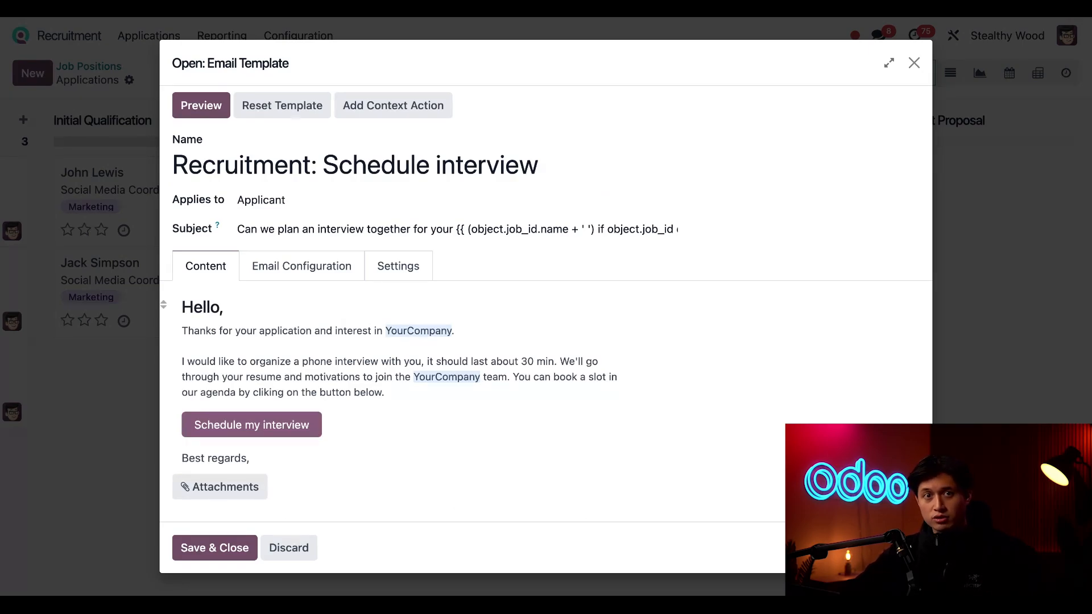
{"action": "left_click", "coordinate": [200, 105]}
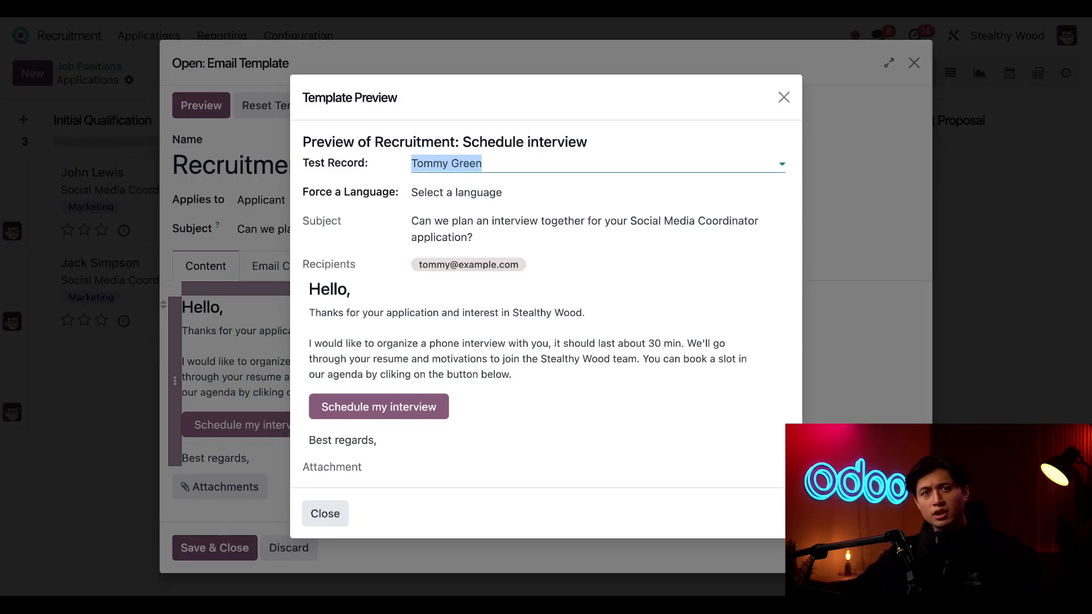
{"action": "left_click", "coordinate": [325, 514]}
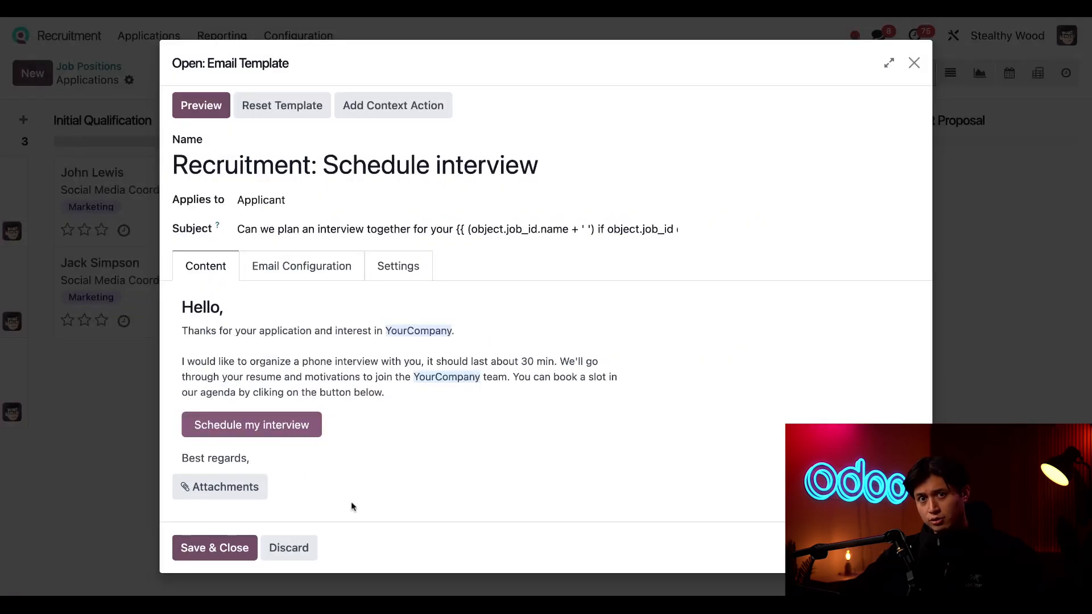
{"action": "left_click", "coordinate": [214, 548]}
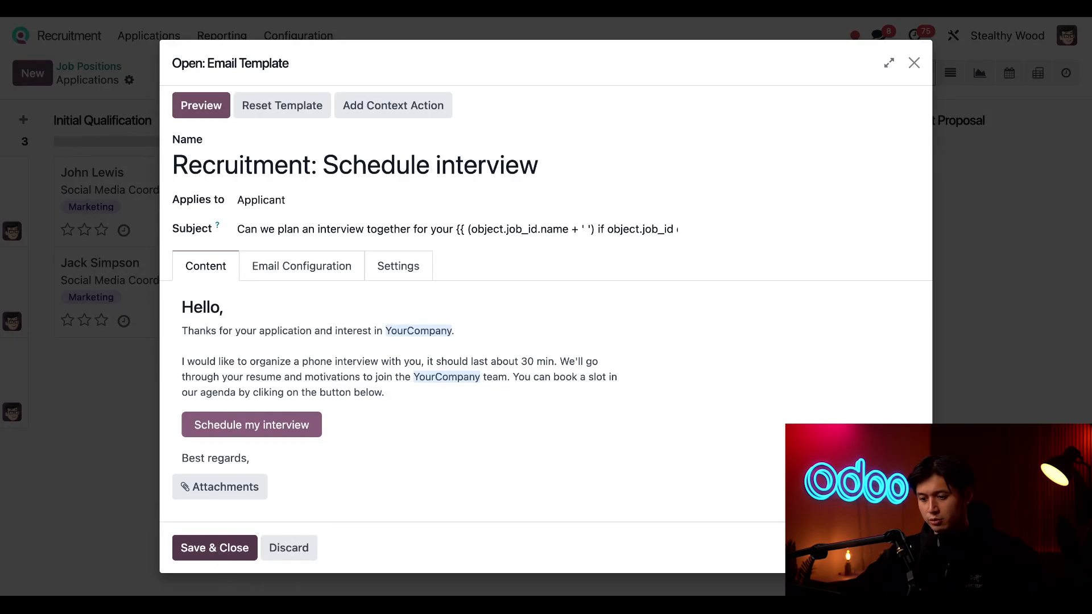
{"action": "left_click", "coordinate": [214, 548]}
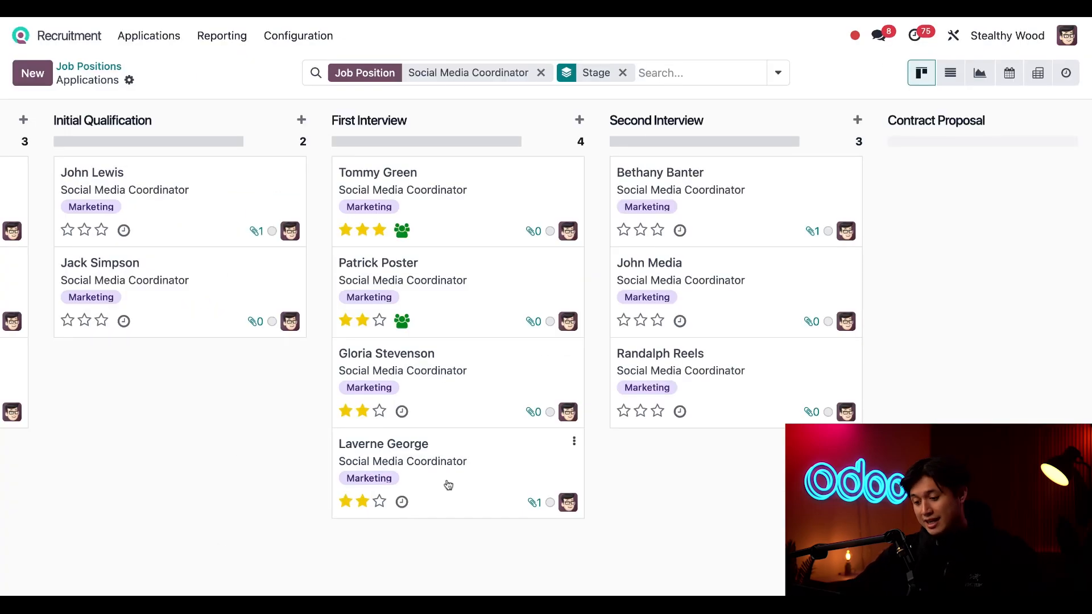
- Move the last First Interview applicant to Second Interview and review the automatic email logged on that application
{"action": "left_click_drag", "start_coordinate": [464, 484], "coordinate": [702, 502]}
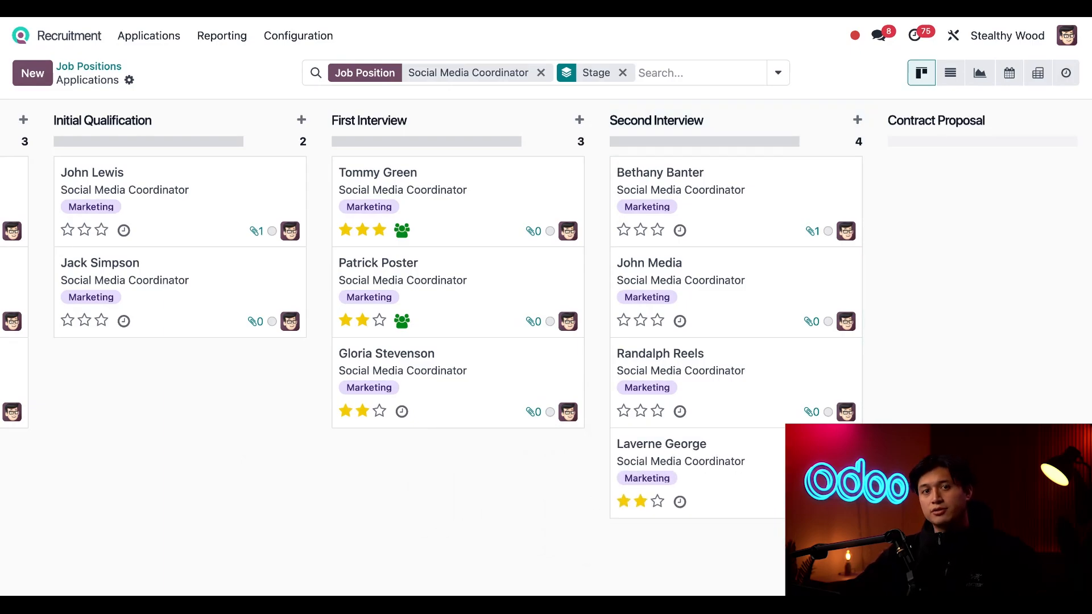
{"action": "left_click", "coordinate": [775, 474]}
{"action": "scroll", "coordinate": [483, 468], "scroll_direction": "down", "scroll_amount": 10}
{"action": "scroll", "coordinate": [483, 468], "scroll_direction": "down", "scroll_amount": 2}
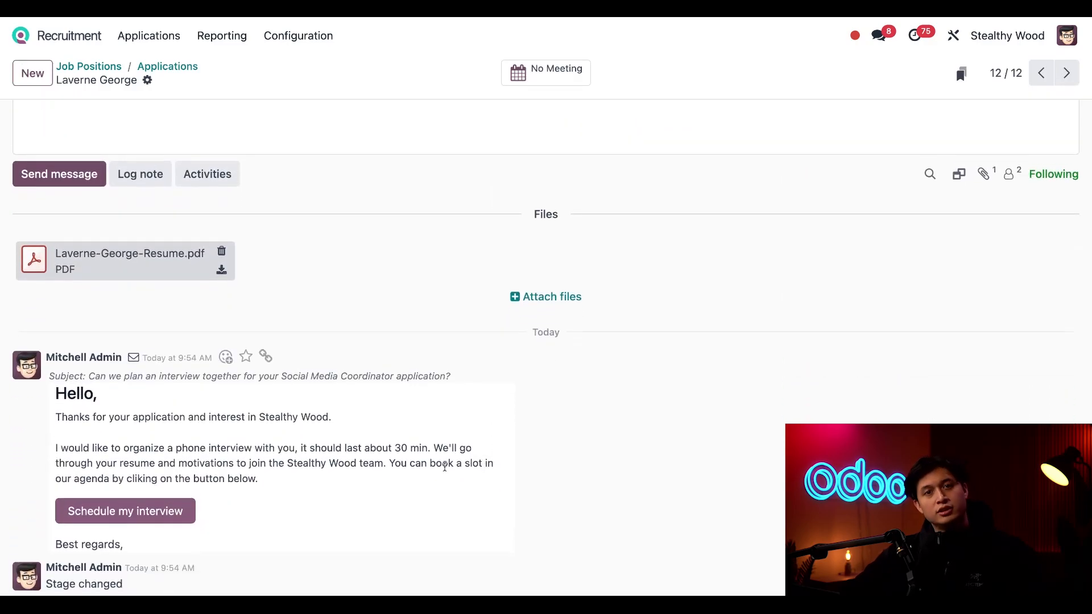
{"action": "scroll", "coordinate": [444, 467], "scroll_direction": "down", "scroll_amount": 1}
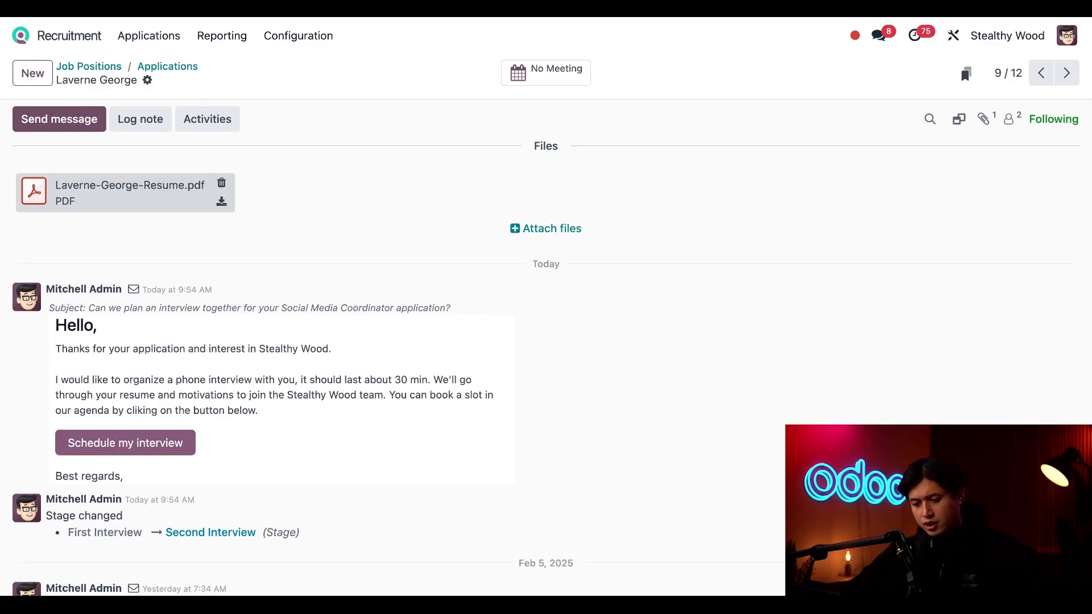
- Follow the email's interview scheduling link and book the 7:30 AM slot on February 11, 2025
{"action": "left_click", "coordinate": [145, 447]}
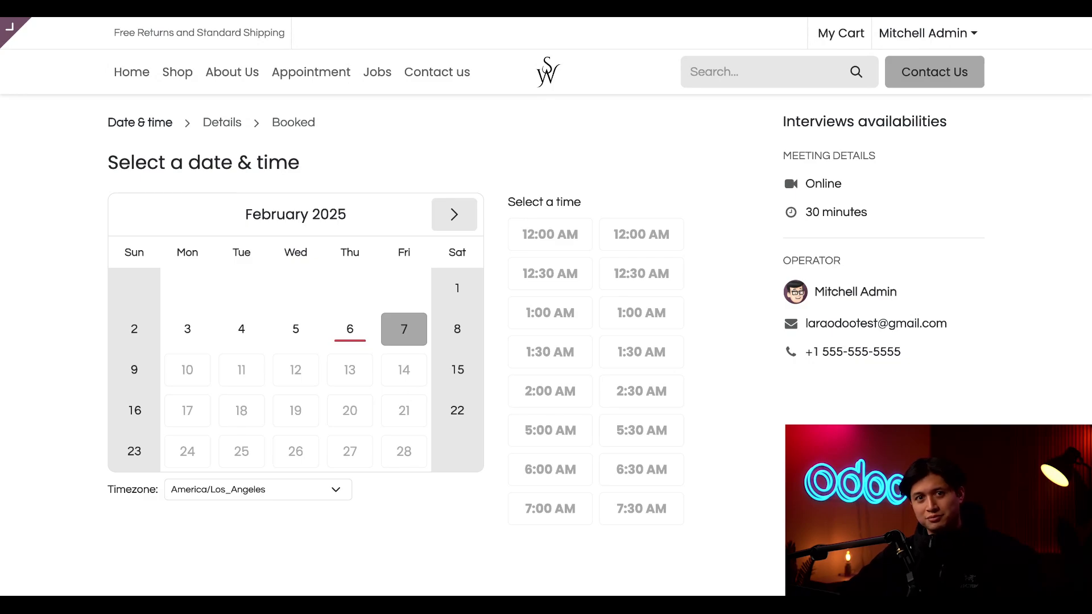
{"action": "left_click", "coordinate": [241, 370]}
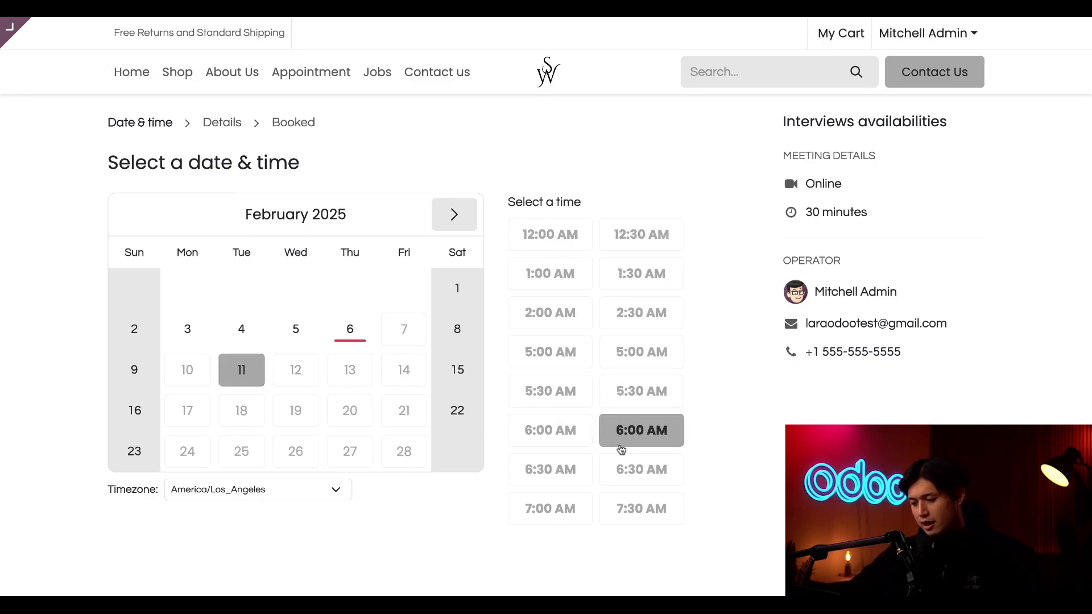
{"action": "left_click", "coordinate": [645, 509]}
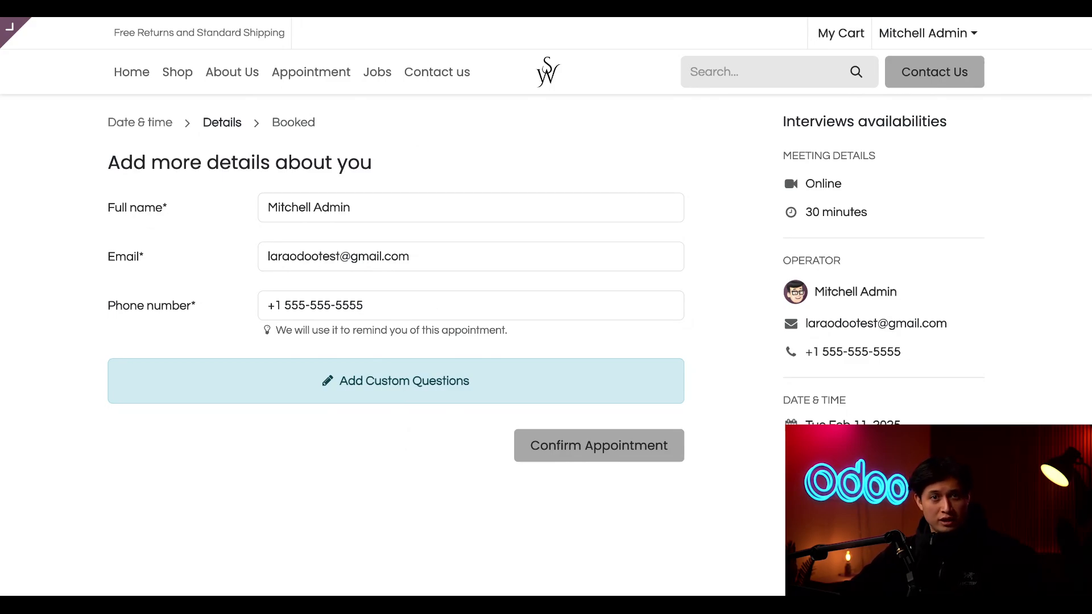
{"action": "left_click", "coordinate": [562, 452]}
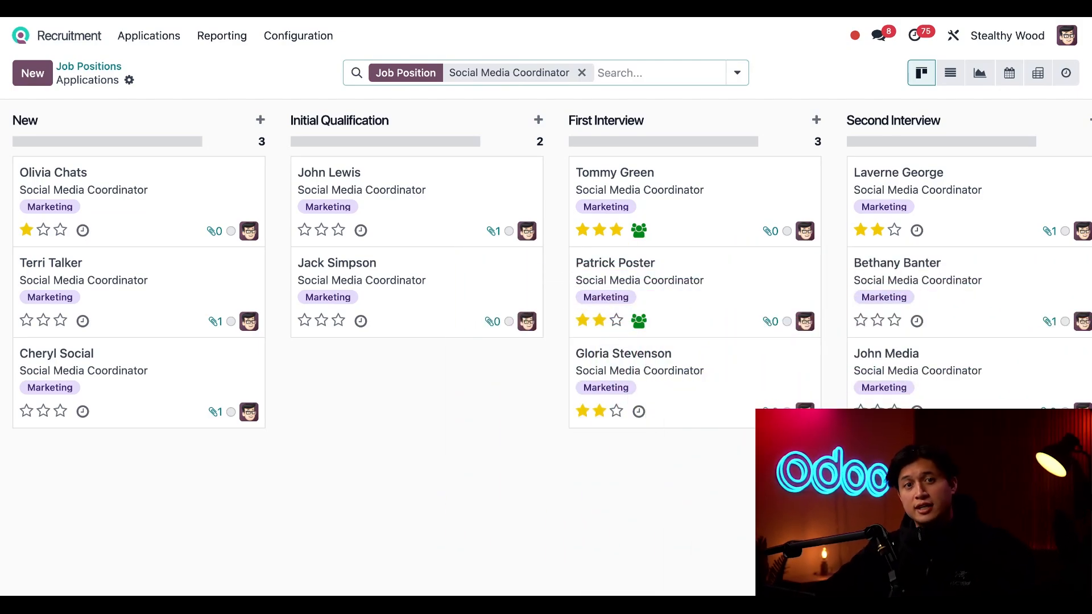
- Start a new meeting for the third First Interview applicant on 02/13/2025 from 10:15 to 11:15
{"action": "left_click", "coordinate": [685, 390]}
{"action": "scroll", "coordinate": [419, 416], "scroll_direction": "down", "scroll_amount": 2}
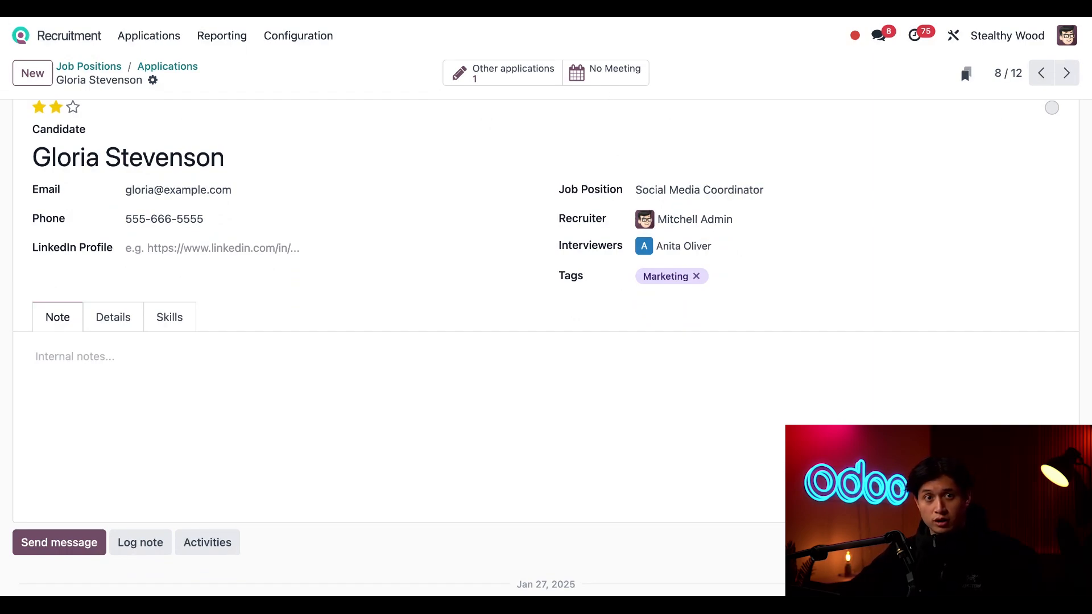
{"action": "left_click", "coordinate": [605, 79]}
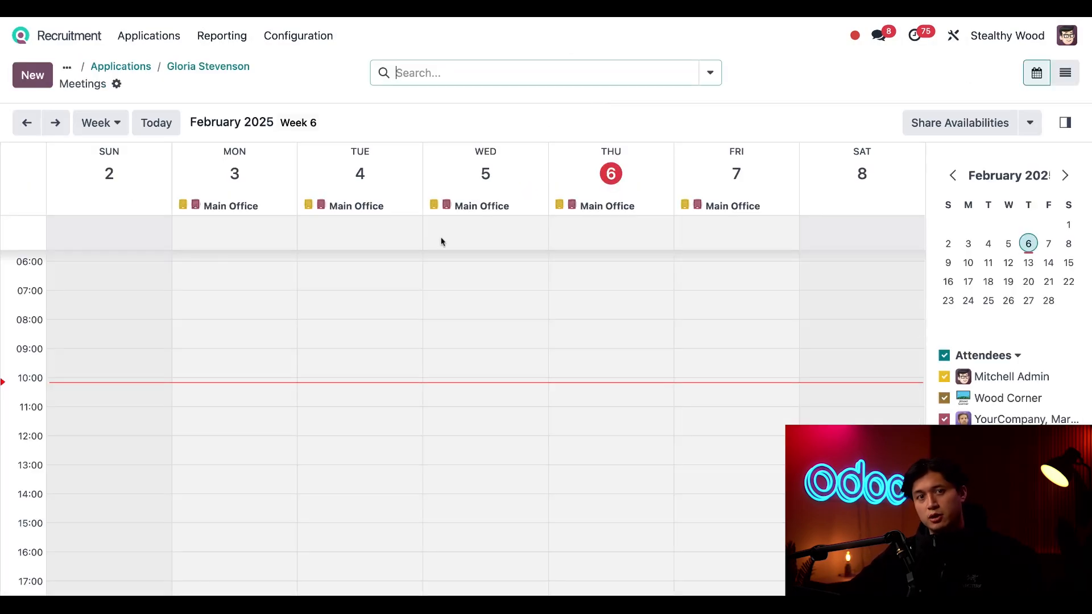
{"action": "left_click", "coordinate": [1023, 267]}
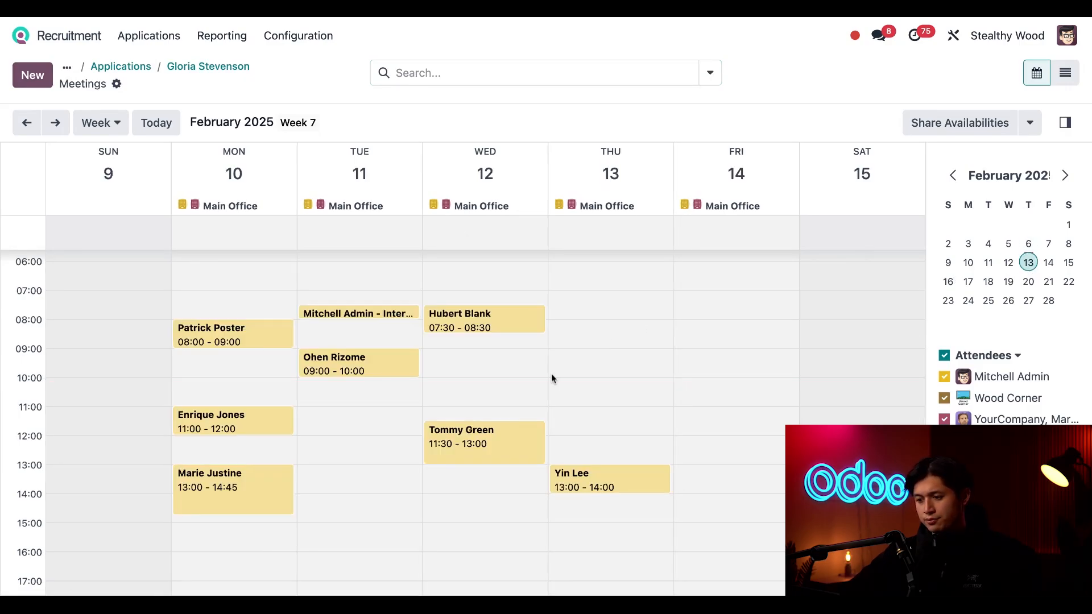
{"action": "scroll", "coordinate": [551, 374], "scroll_direction": "down", "scroll_amount": 1}
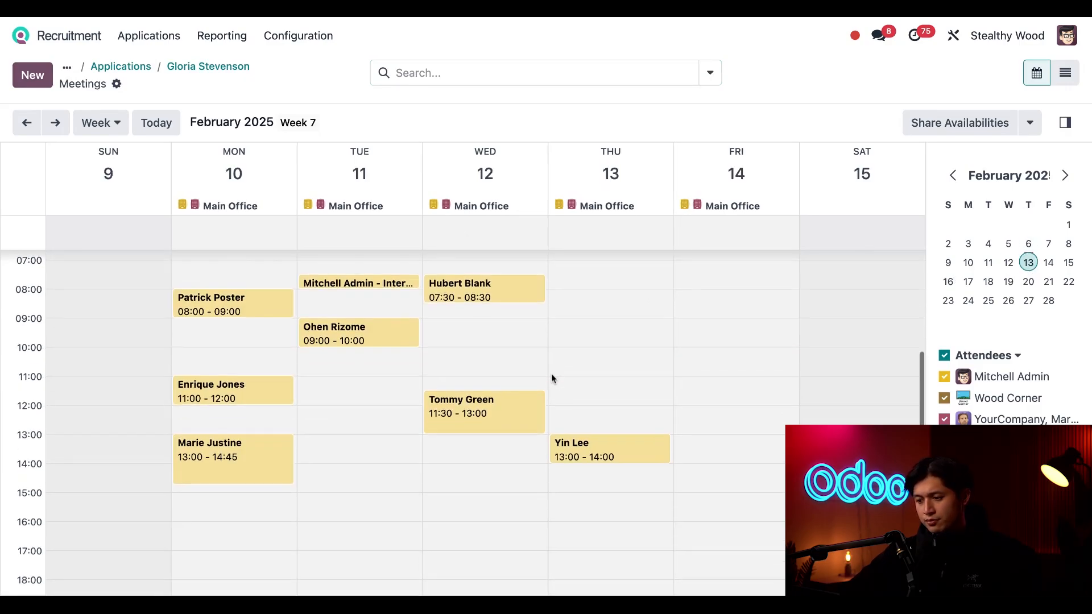
{"action": "left_click", "coordinate": [593, 352]}
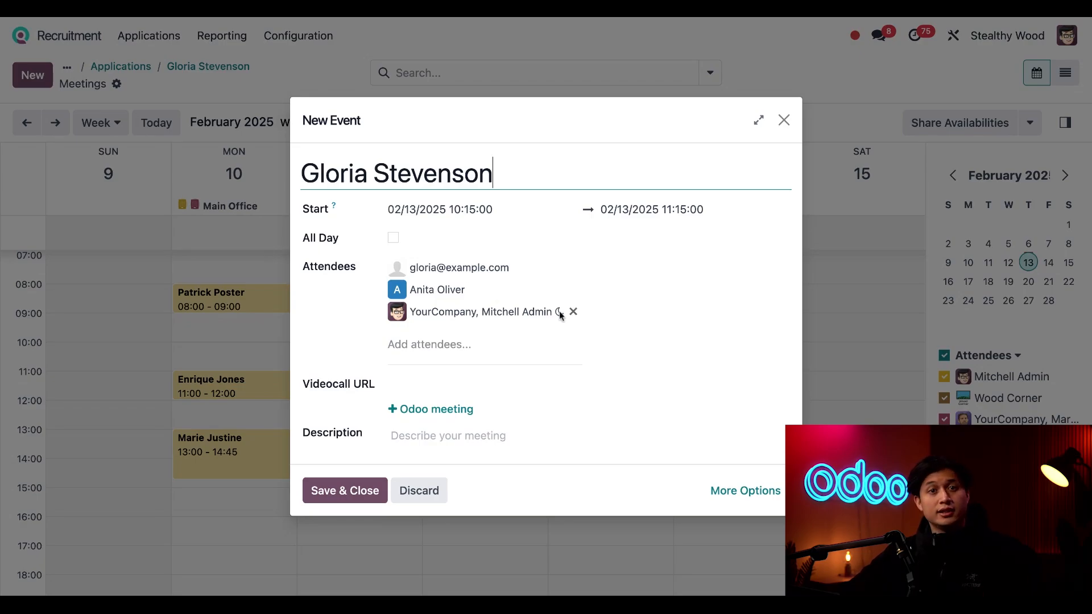
- Add a colleague as another attendee and attach an Odoo meeting video call to the event
{"action": "left_click", "coordinate": [467, 347]}
{"action": "type", "text": "tina will"}
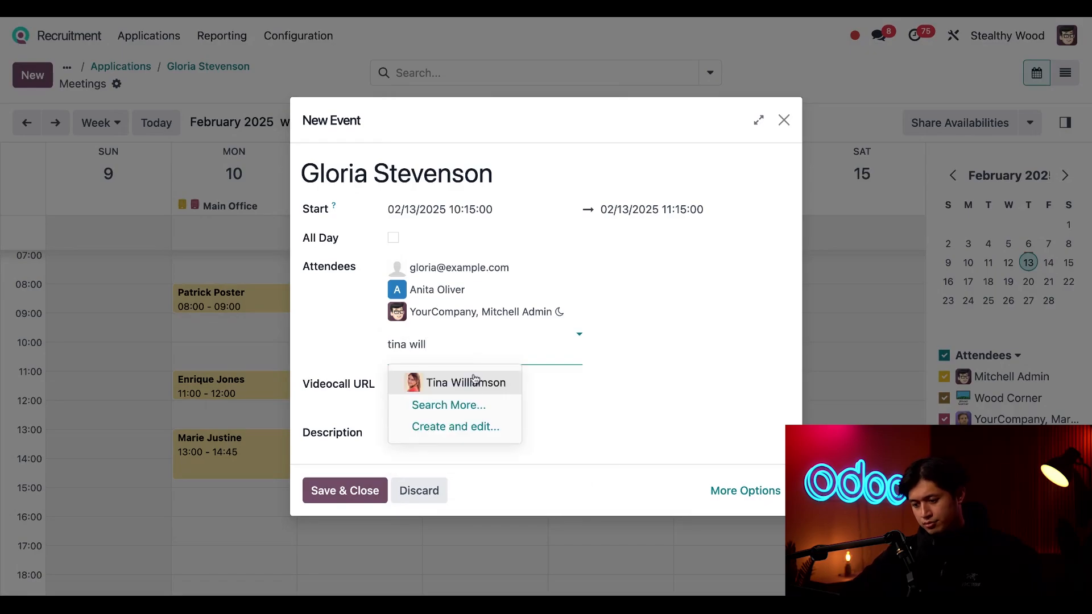
{"action": "left_click", "coordinate": [474, 381]}
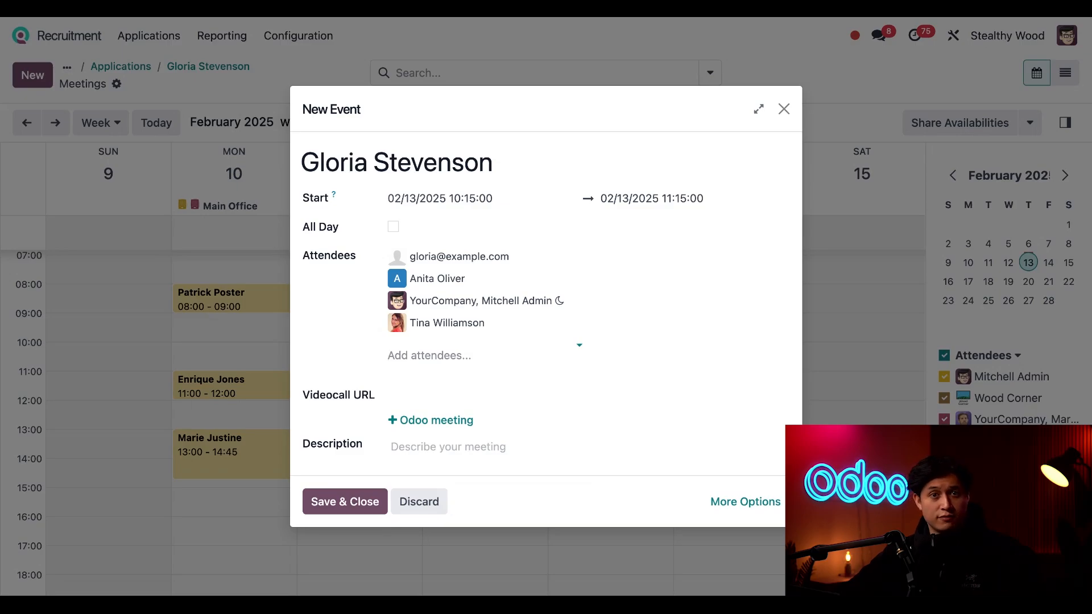
{"action": "left_click", "coordinate": [451, 428]}
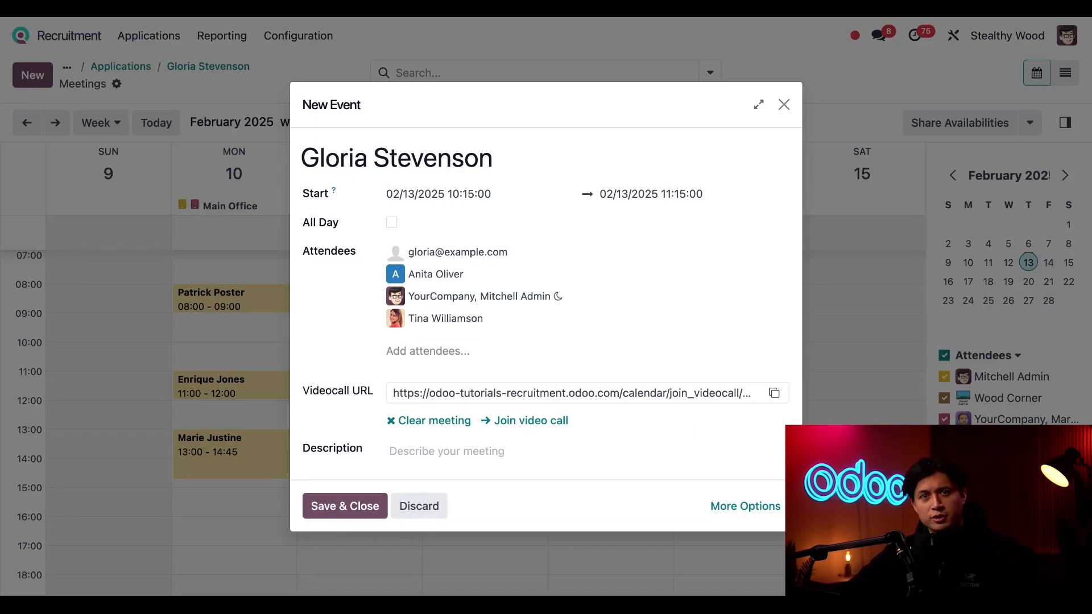
- Open the event's full form and email the event update to all attendees
{"action": "left_click", "coordinate": [754, 513]}
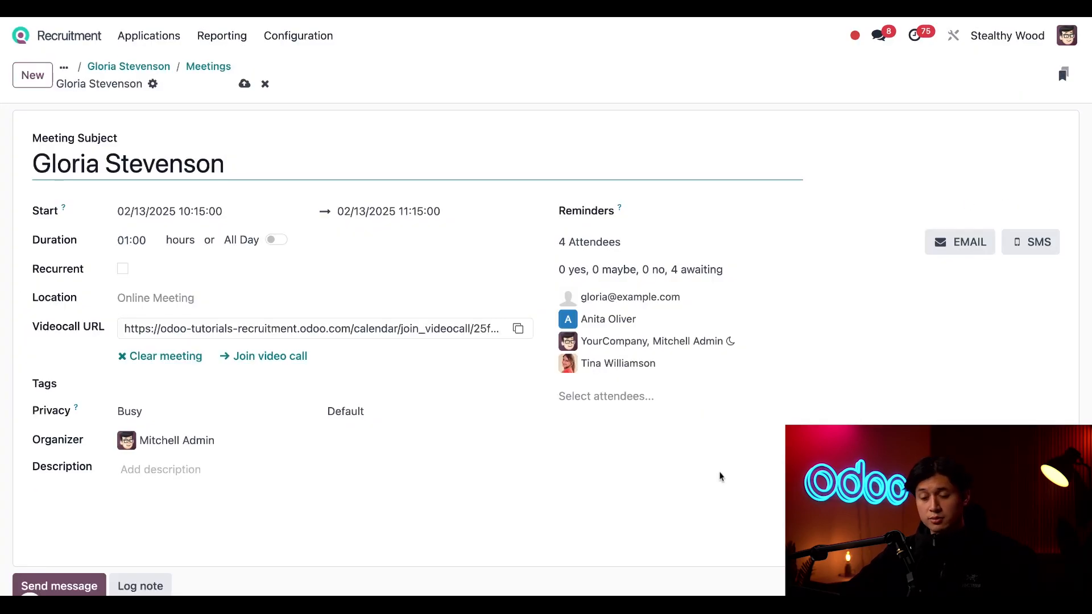
{"action": "scroll", "coordinate": [555, 340], "scroll_direction": "down", "scroll_amount": 2}
{"action": "left_click", "coordinate": [961, 167]}
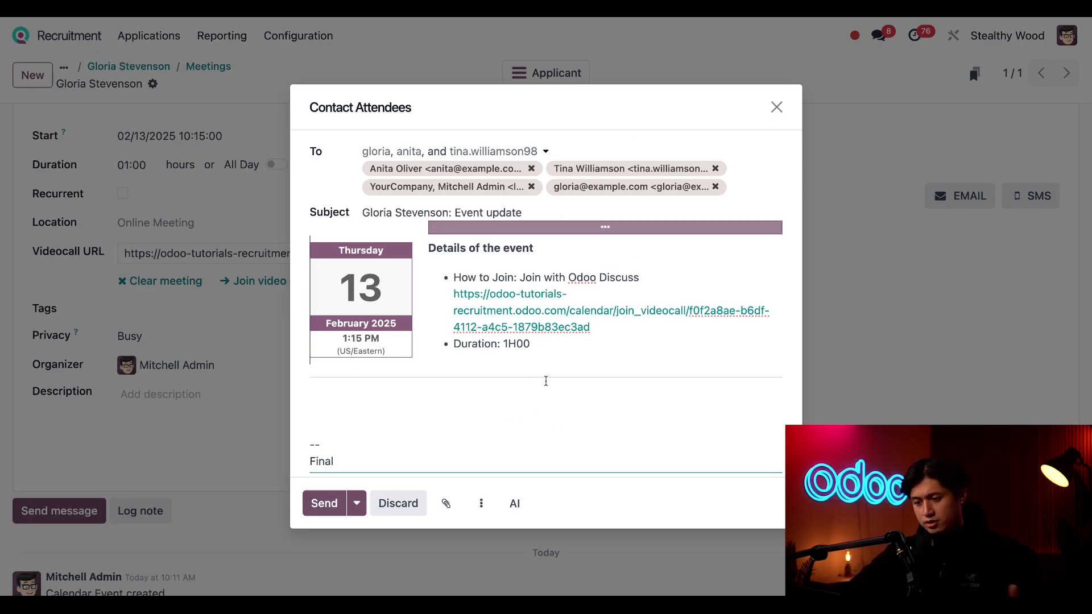
{"action": "left_click", "coordinate": [336, 505]}
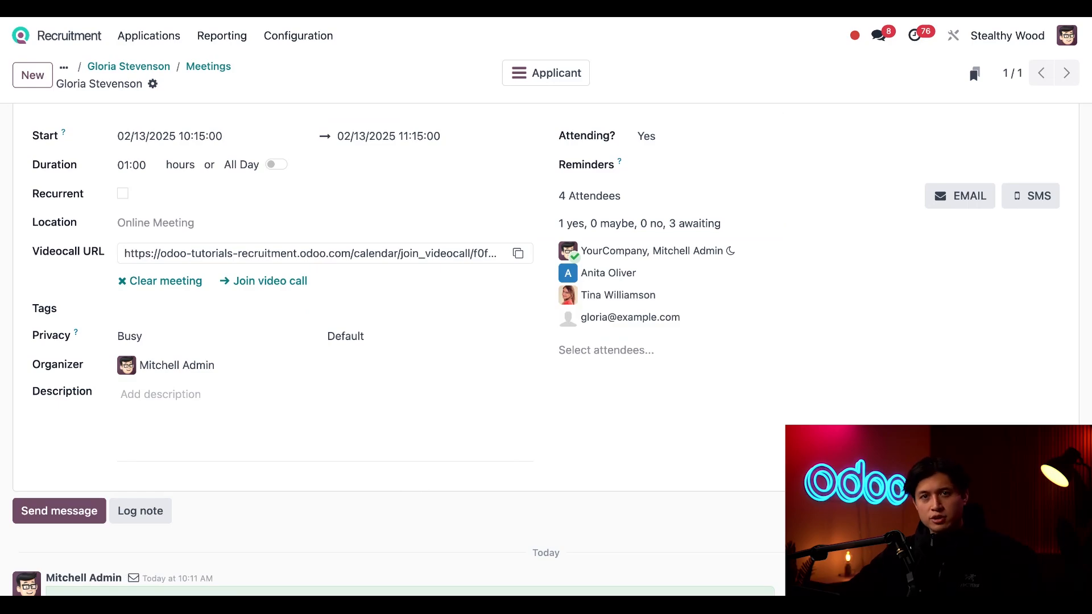
- Check the new meeting in the meetings calendar and return to the applicant's record
{"action": "left_click", "coordinate": [208, 67]}
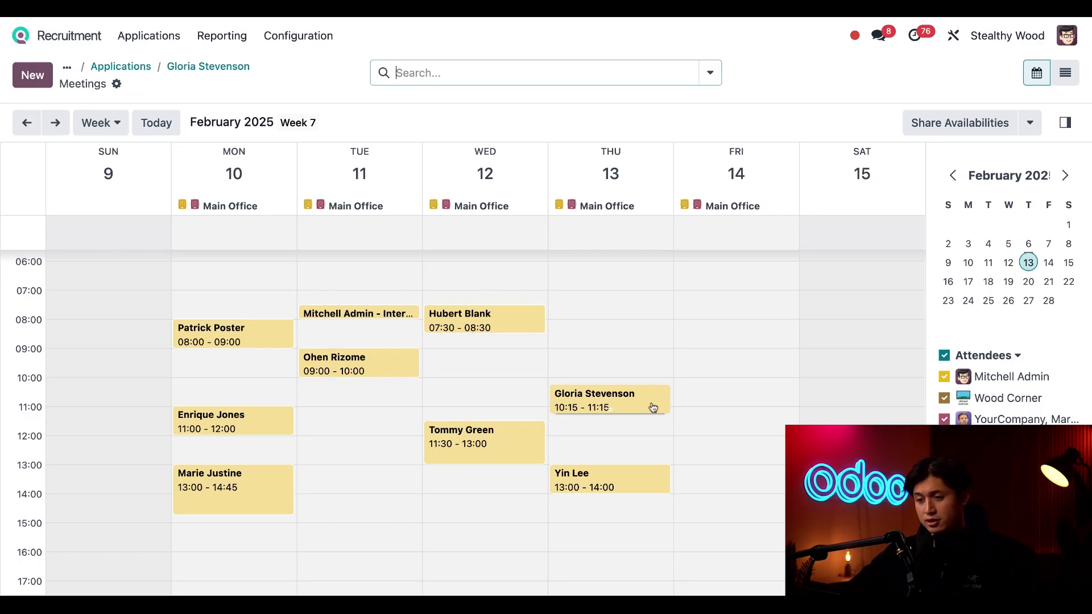
{"action": "left_click", "coordinate": [200, 66]}
{"action": "scroll", "coordinate": [500, 198], "scroll_direction": "up", "scroll_amount": 1}
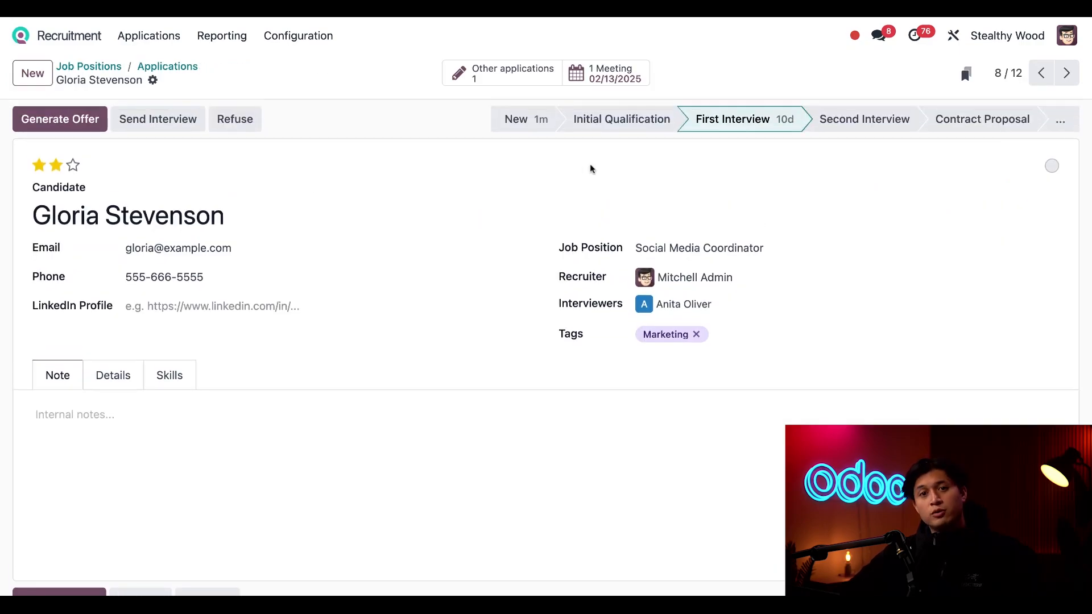